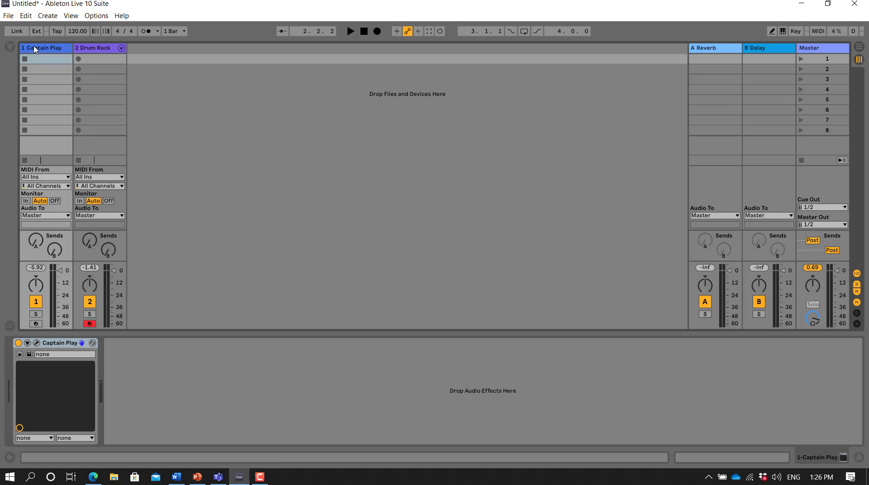
Arm the Captain Play track for recording in place of the Drum Rack track.
left_click(35, 49)
left_click(96, 49)
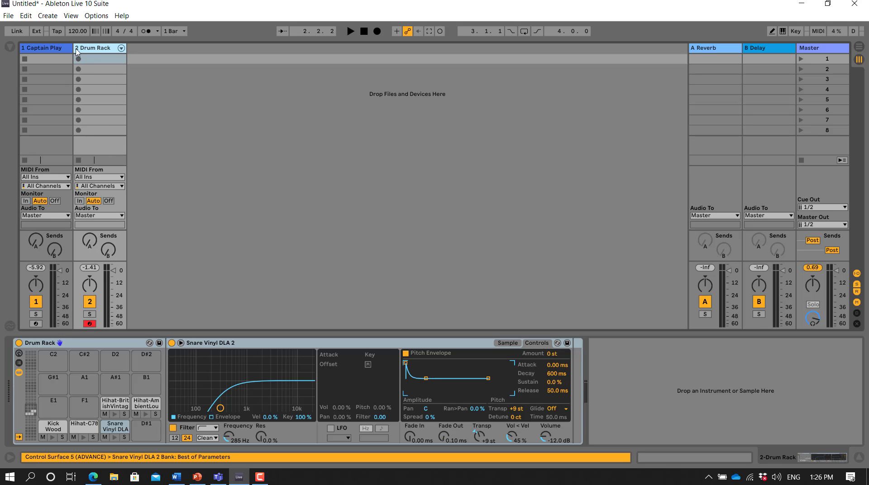
left_click(49, 50)
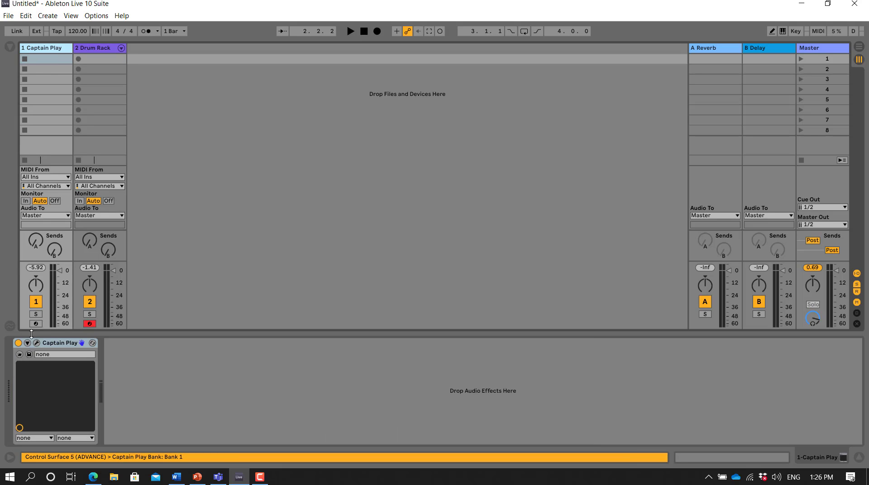
left_click(34, 320)
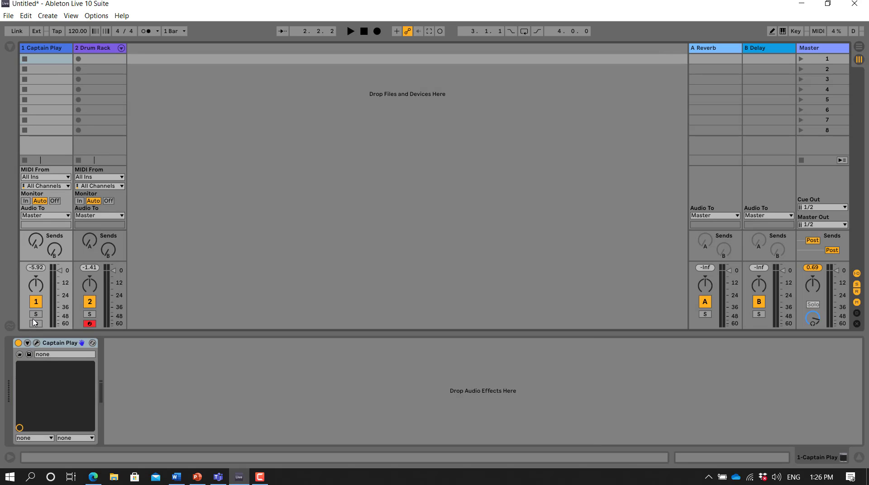
left_click(89, 324)
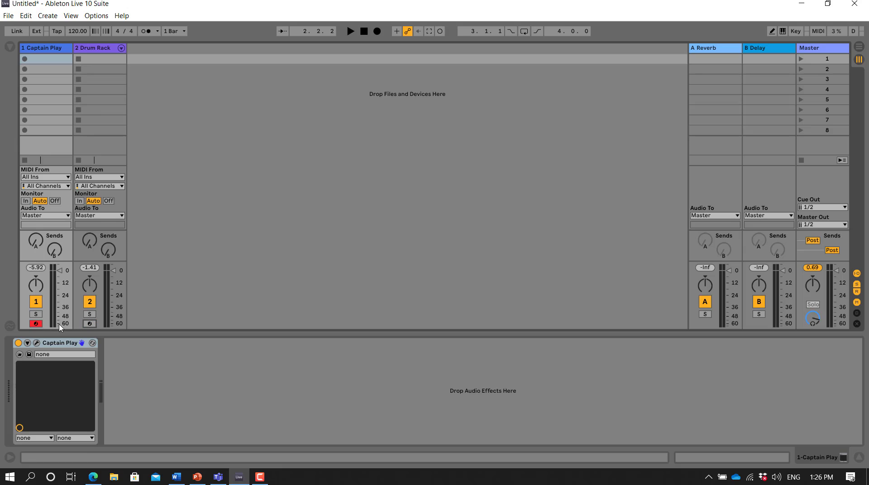
Open the Captain Play plugin window and set it to play chords from the computer keyboard.
left_click(35, 344)
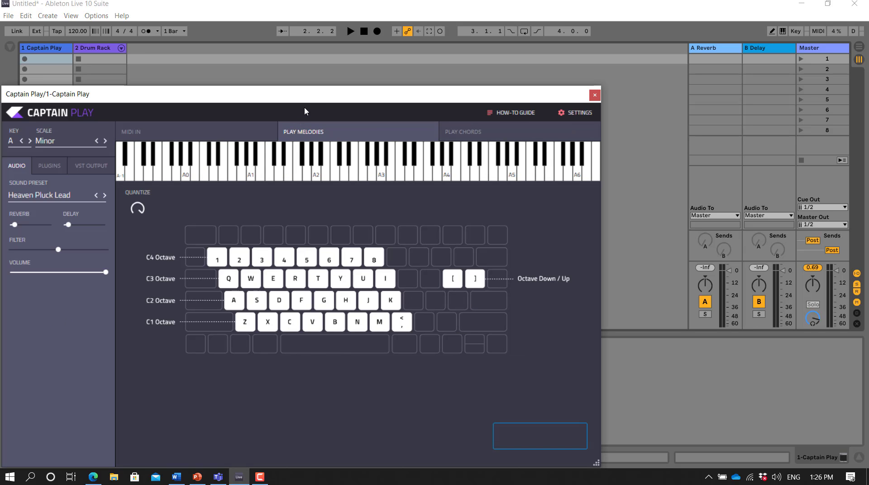
left_click_drag(319, 99, 546, 43)
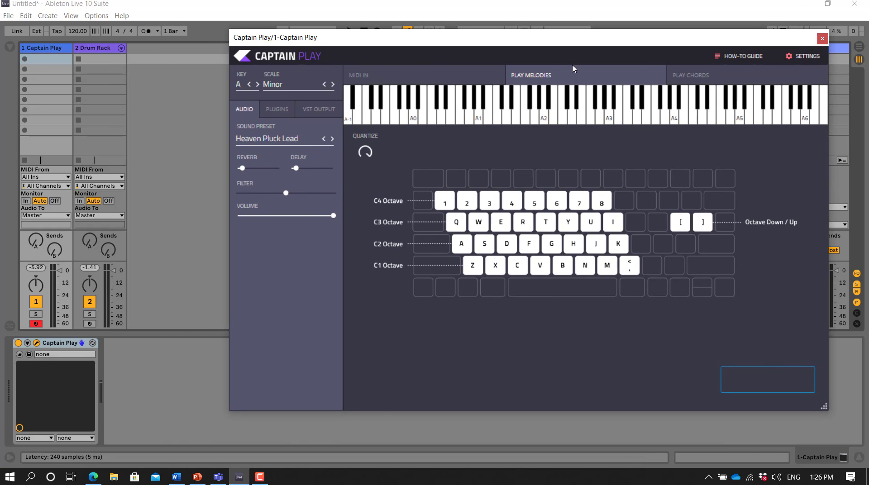
left_click(692, 77)
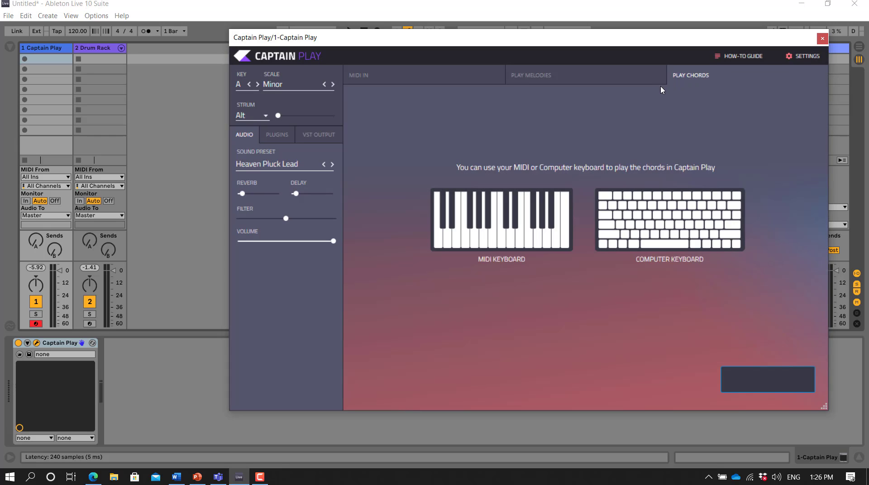
left_click(649, 225)
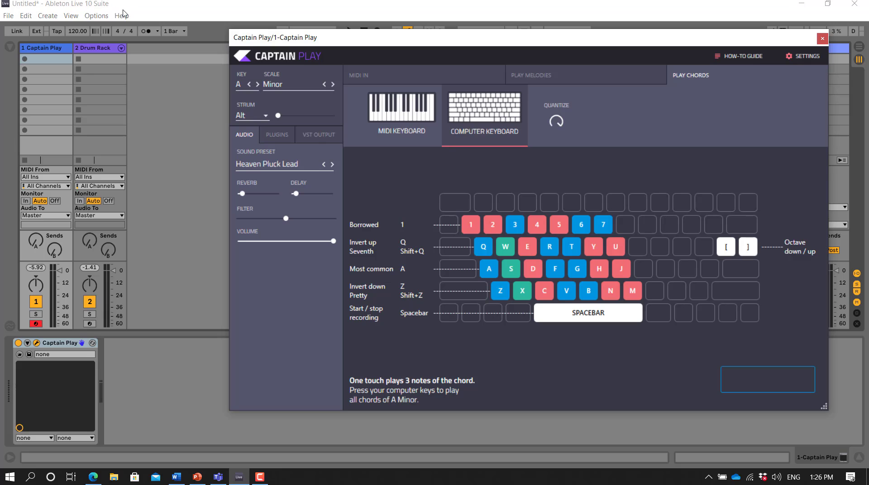
Record a chord progression in Captain Play with the metronome on and place its clip in the track's fourth slot.
left_click(146, 31)
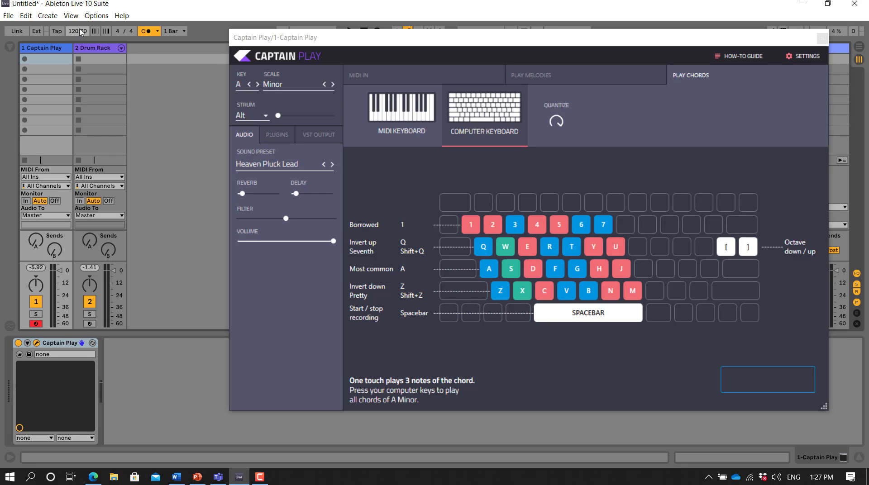
key("space")
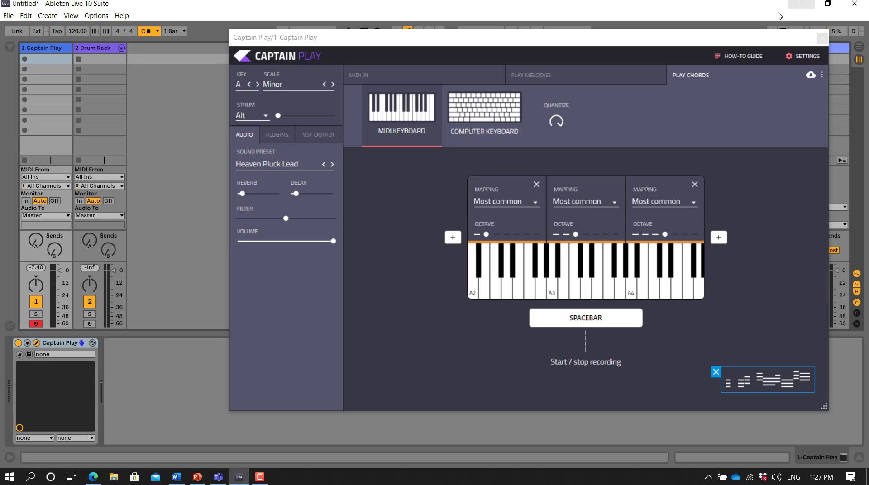
left_click_drag(749, 383, 281, 167)
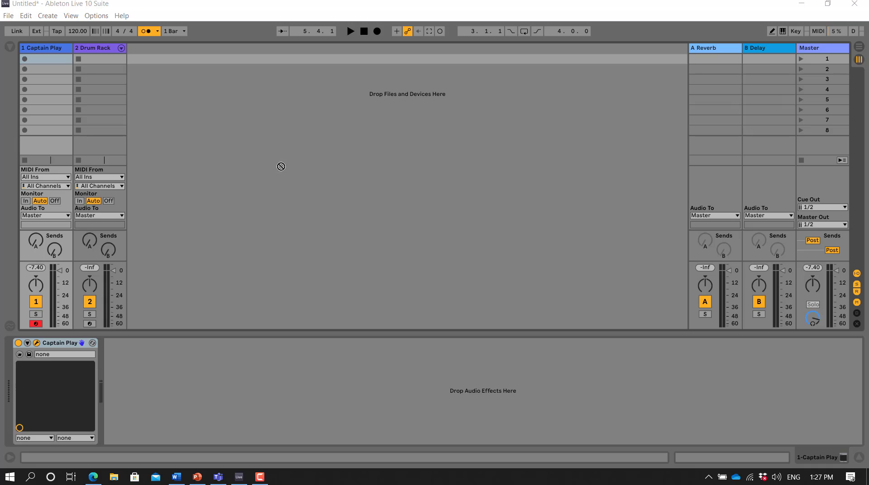
left_click_drag(867, 171, 176, 231)
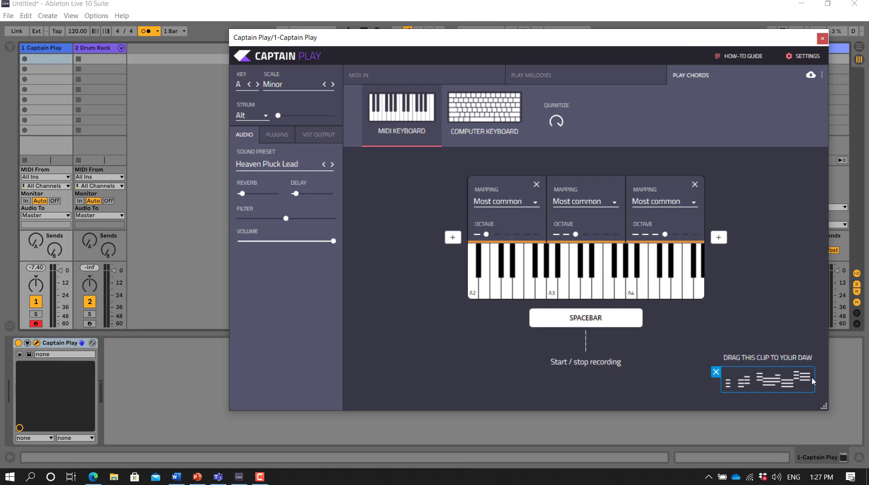
left_click_drag(797, 382, 35, 89)
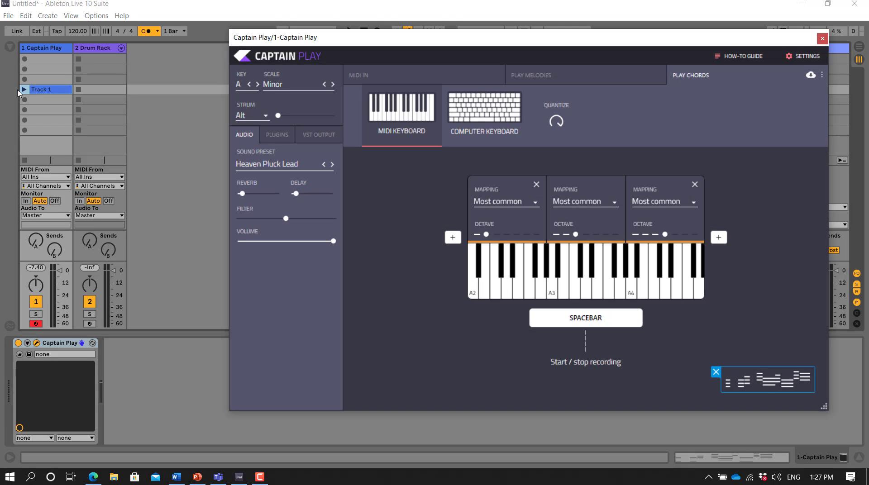
Launch the Track 1 chord clip and open its notes for editing with the plugin window closed.
left_click(24, 89)
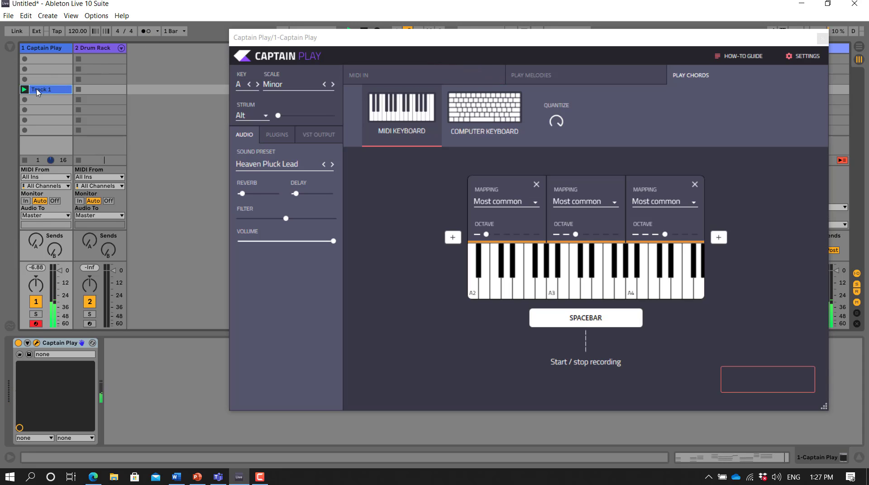
double_click(35, 91)
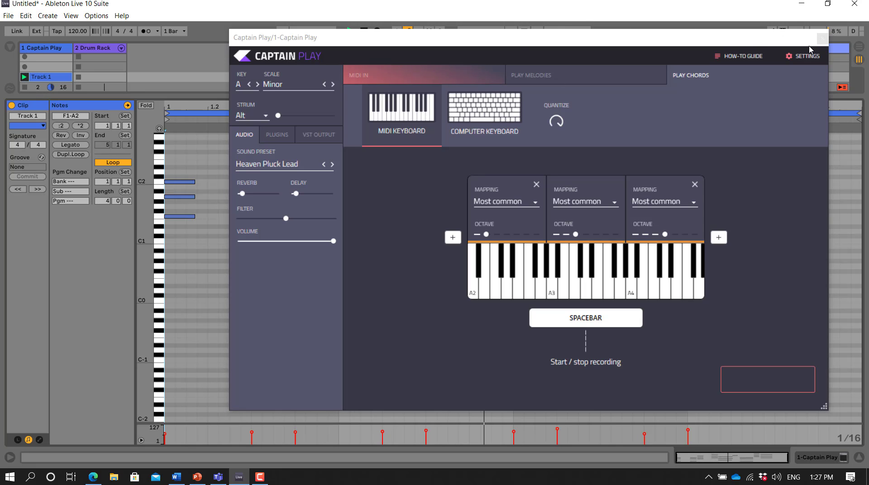
left_click(822, 38)
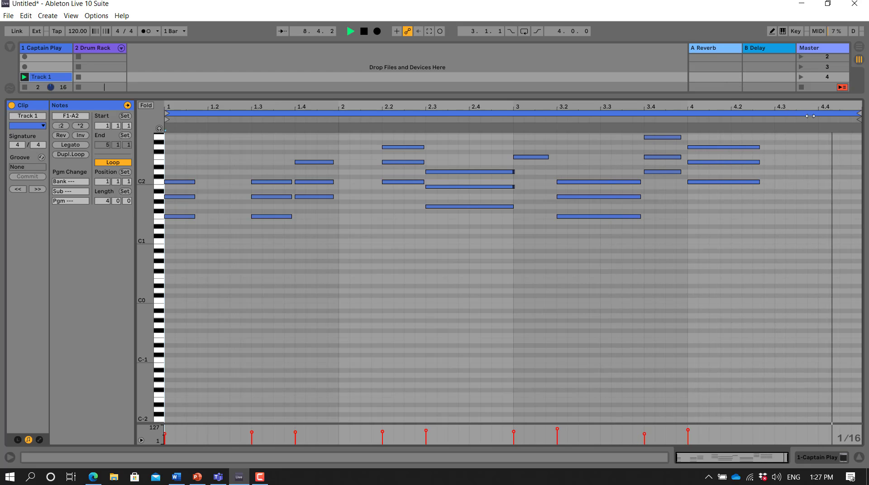
Shorten the Track 1 clip's loop to end at 4.3.1 and lengthen the first chord's notes to about 1.2.2.
left_click_drag(857, 115, 775, 138)
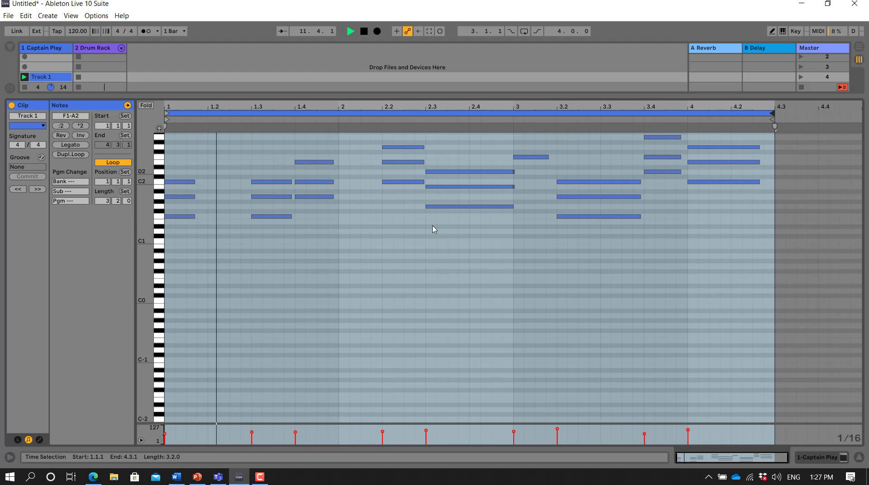
left_click(298, 279)
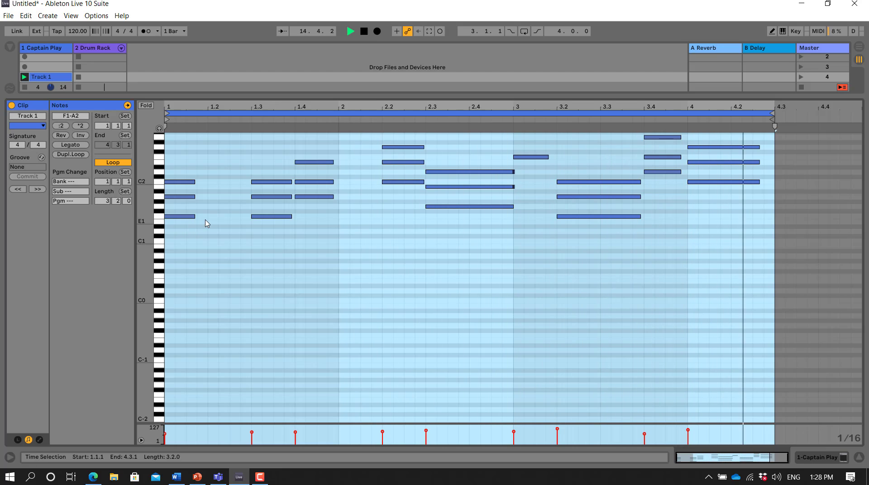
left_click_drag(189, 253, 218, 183)
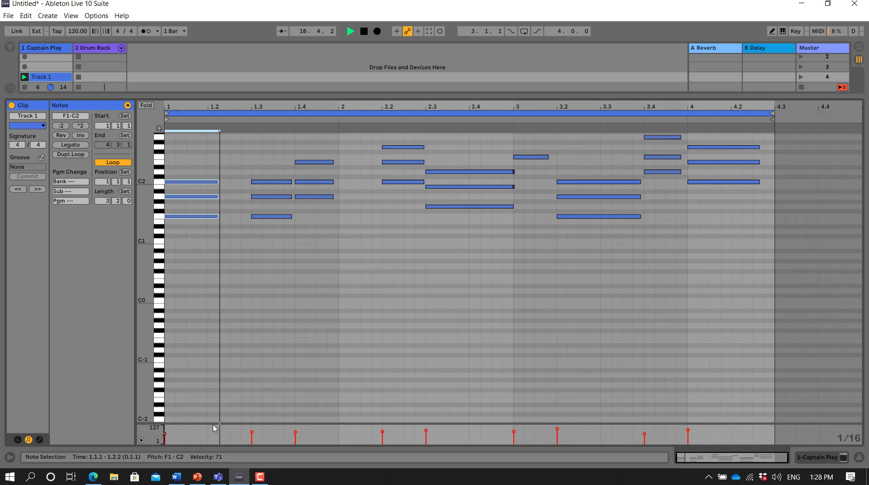
left_click_drag(214, 423, 247, 423)
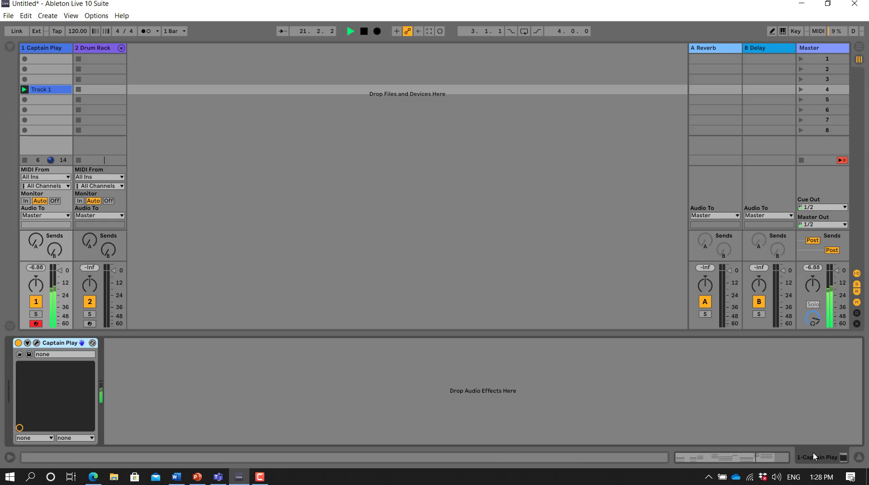
Reopen the Captain Play plugin to change its sound preset to Lead Saw, and turn on the metronome.
left_click(813, 455)
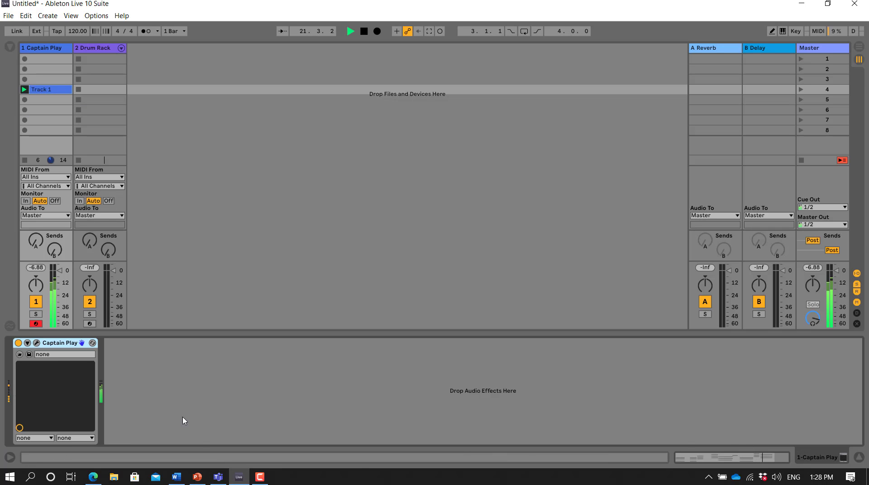
left_click(37, 344)
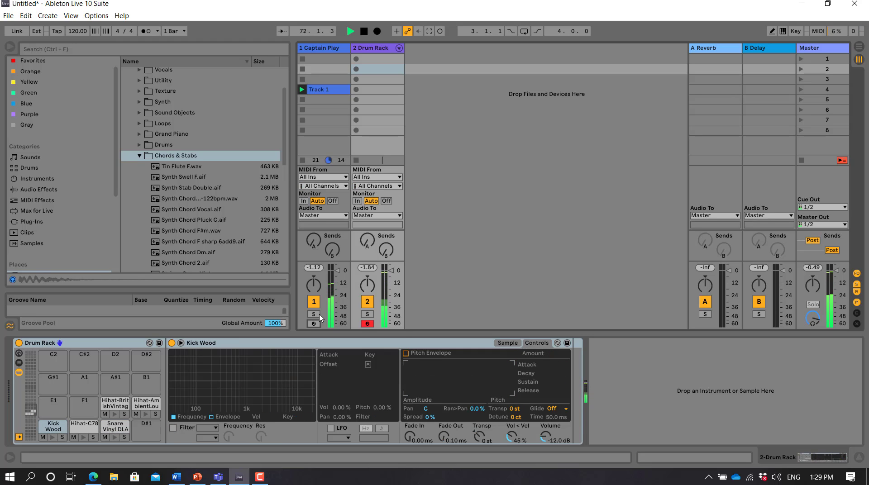
left_click(147, 31)
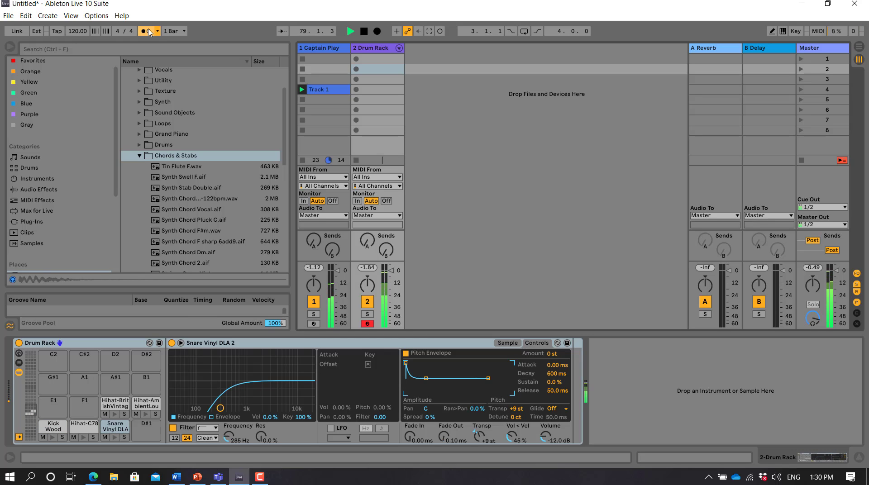
Try recording a kick and snare pattern on the Drum Rack track with arrangement recording.
left_click(377, 32)
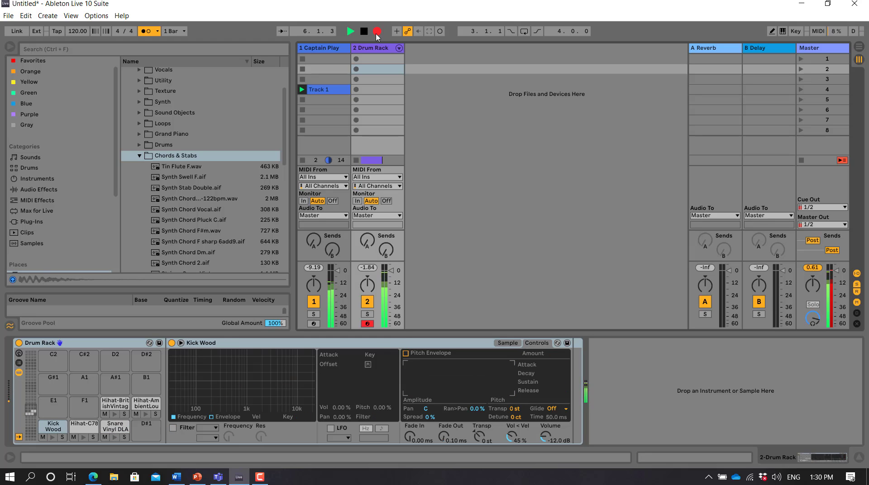
left_click(377, 31)
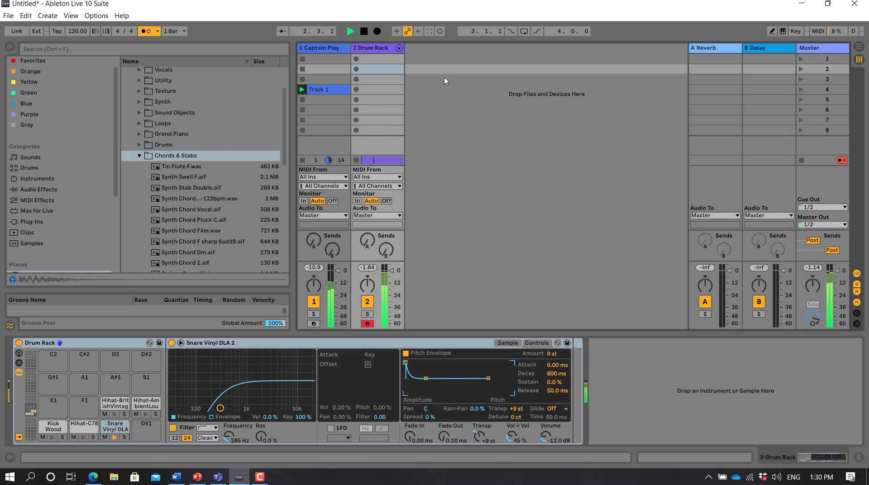
Delete the recorded clips of both tracks from the arrangement and return to the session view.
left_click(860, 47)
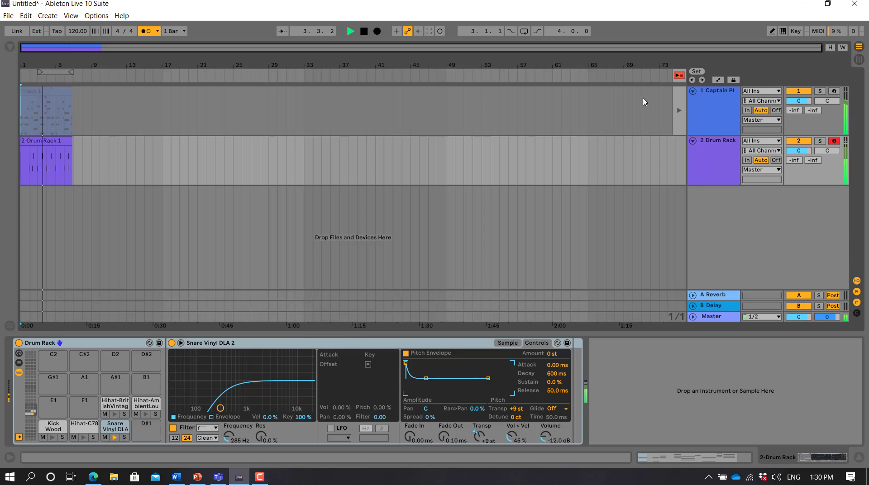
left_click_drag(109, 164, 5, 115)
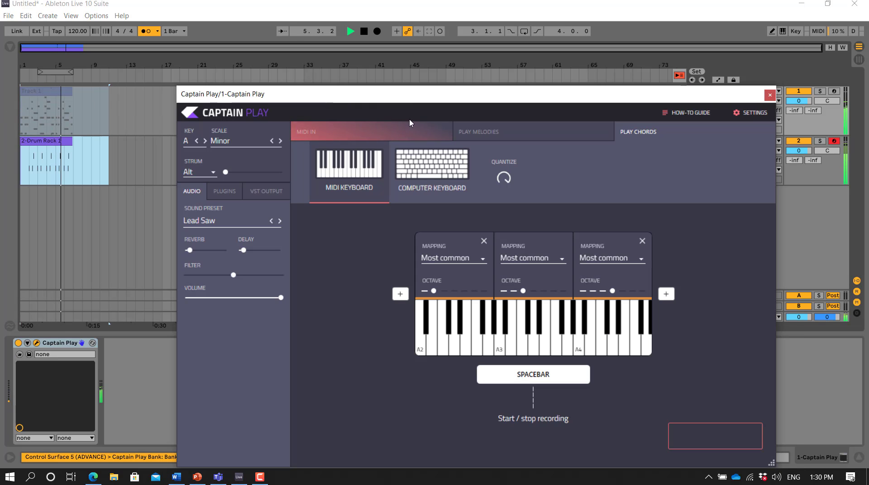
left_click(770, 95)
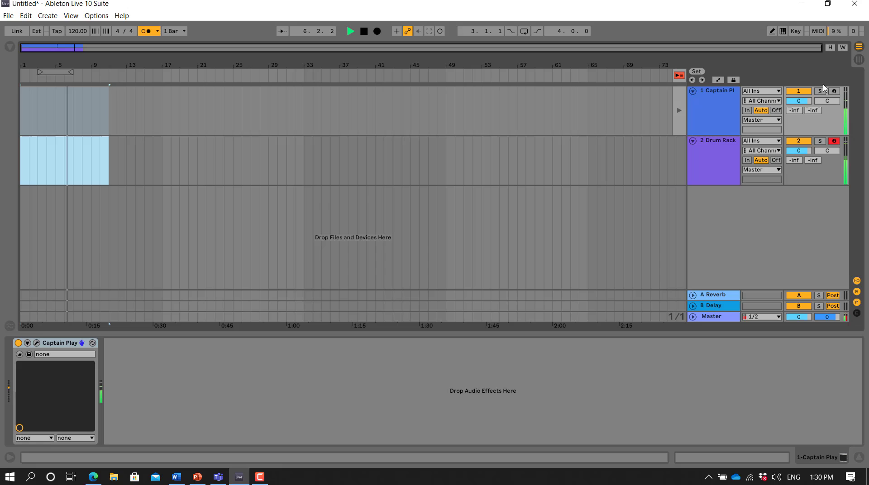
left_click(859, 61)
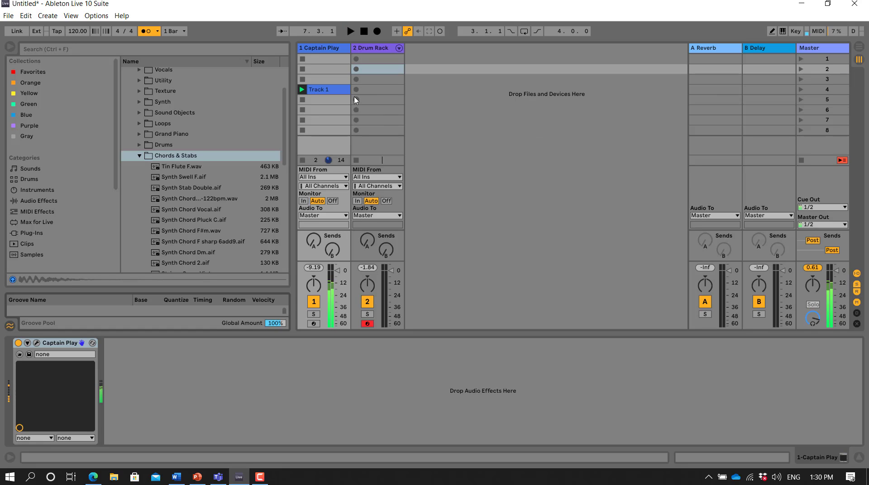
Record a kick and snare pattern into the Drum Rack track's fourth slot with session recording, and restart playback from the beginning.
key("space")
left_click(373, 94)
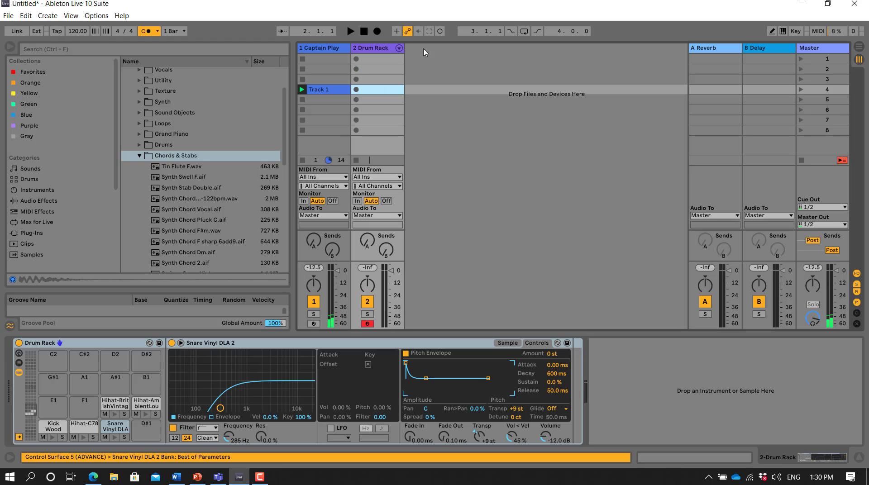
left_click(440, 31)
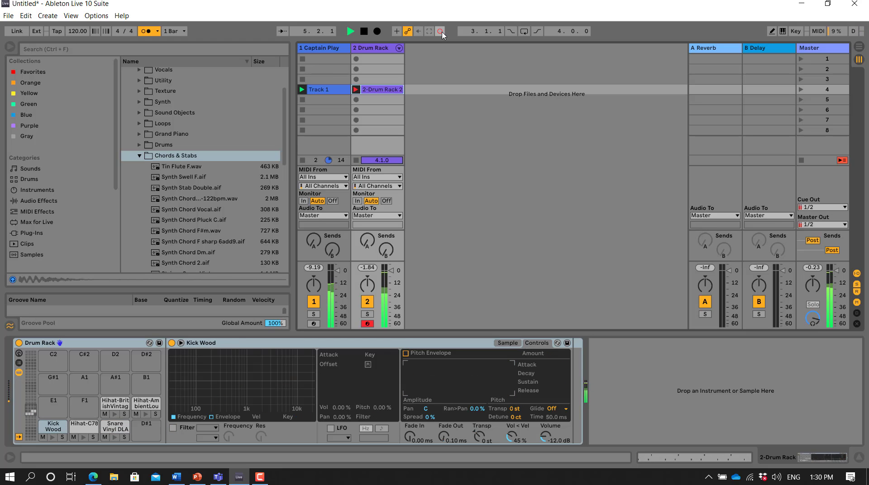
key("space")
key("space")
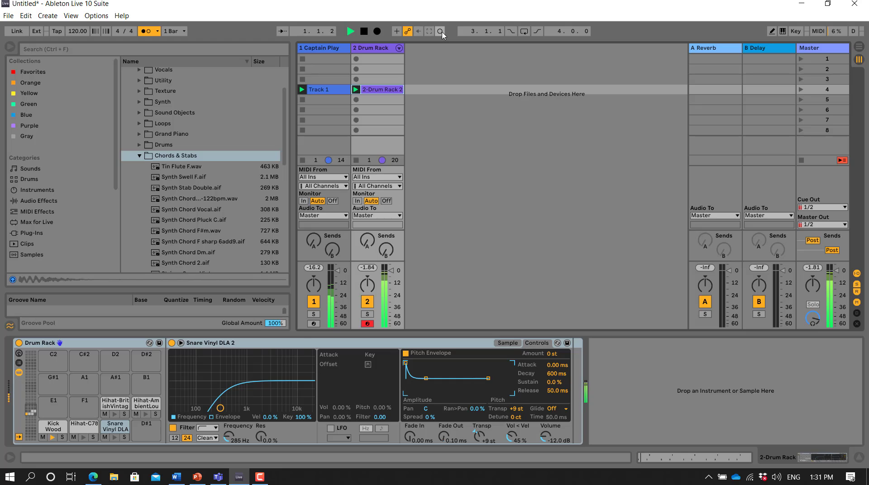
Open the recorded Drum Rack clip and quantize all of its notes.
double_click(385, 90)
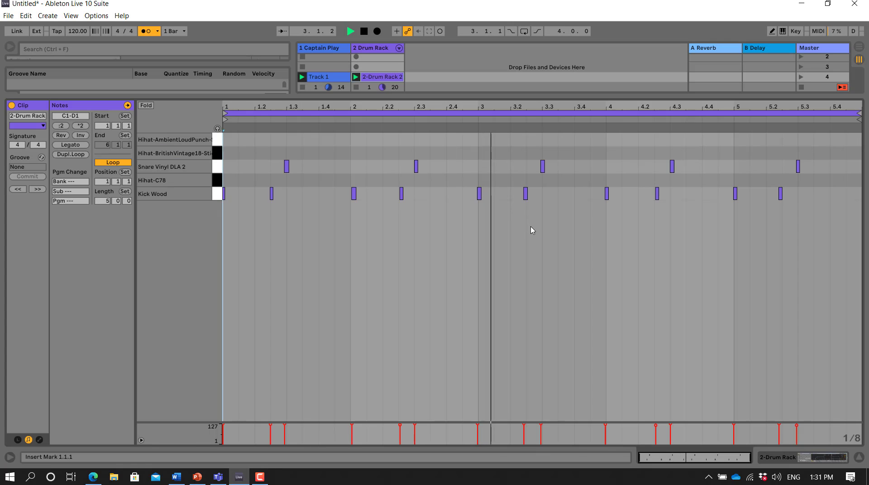
left_click_drag(812, 222, 216, 119)
right_click(318, 164)
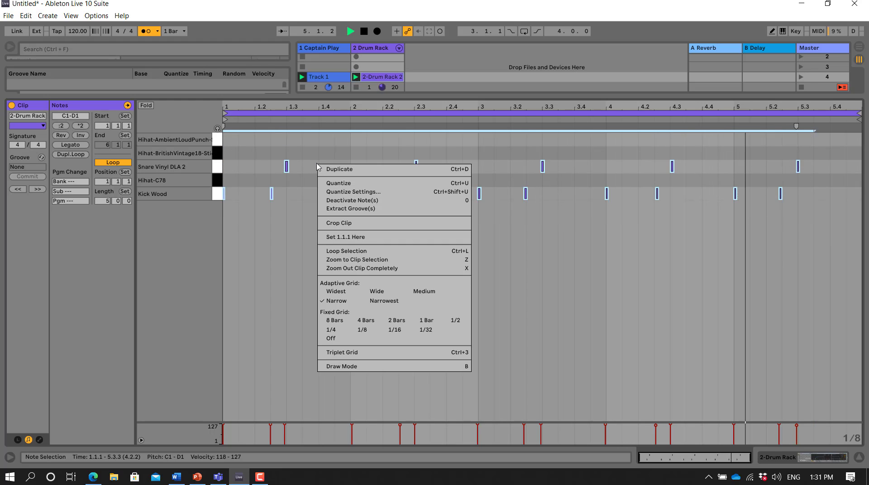
left_click(337, 184)
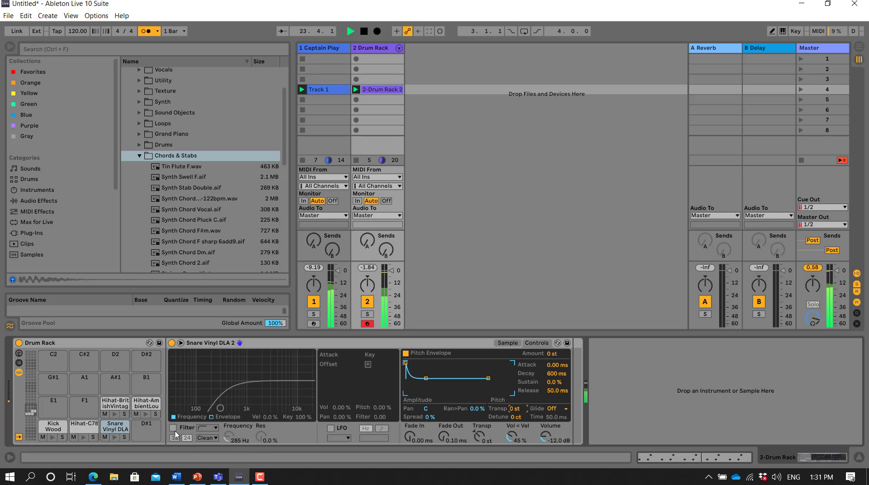
Enable the filter on the Snare Vinyl DLA 2 pad and adjust its cutoff frequency.
left_click(173, 428)
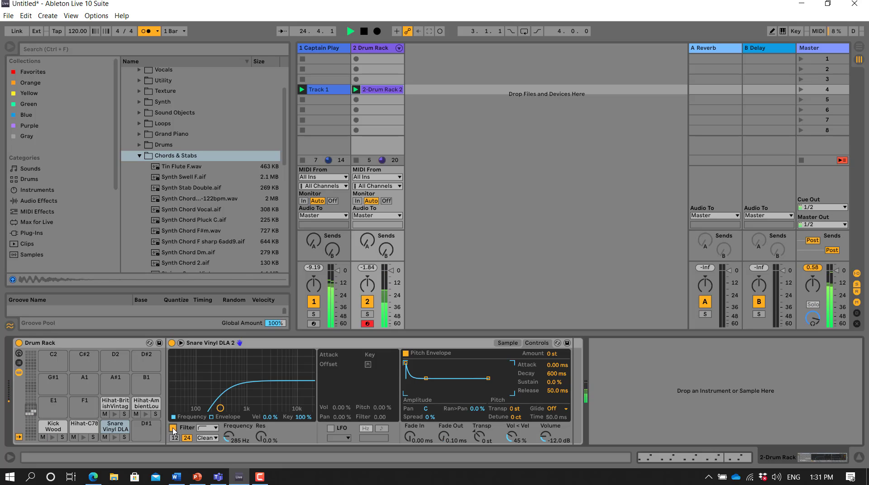
left_click_drag(239, 438, 238, 429)
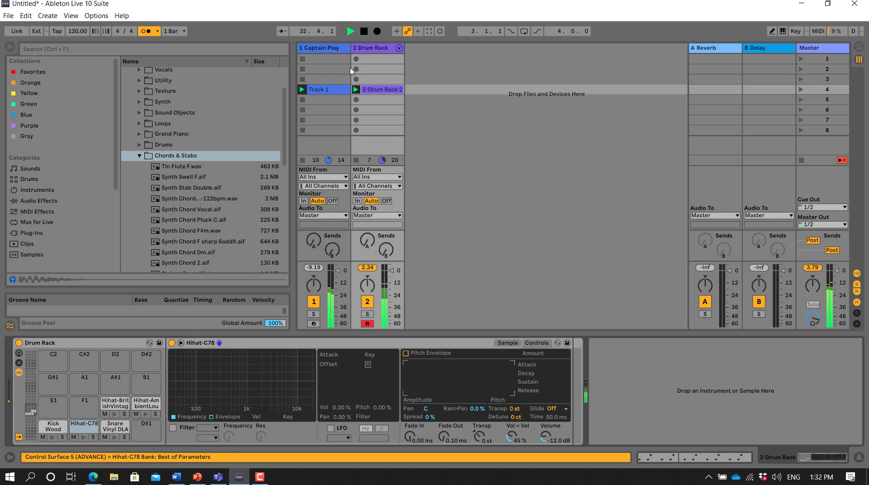
Open the recorded Drum Rack clip, enable note preview and audition the hi-hat and snare sounds.
double_click(370, 90)
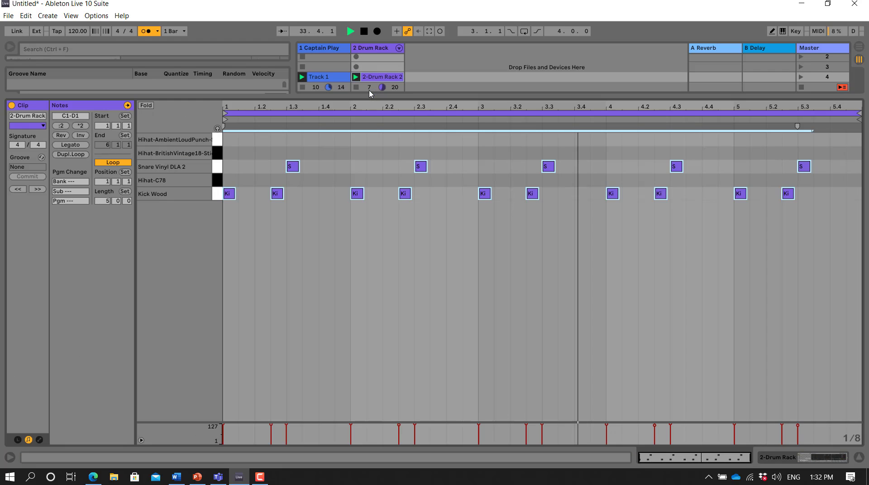
left_click(218, 180)
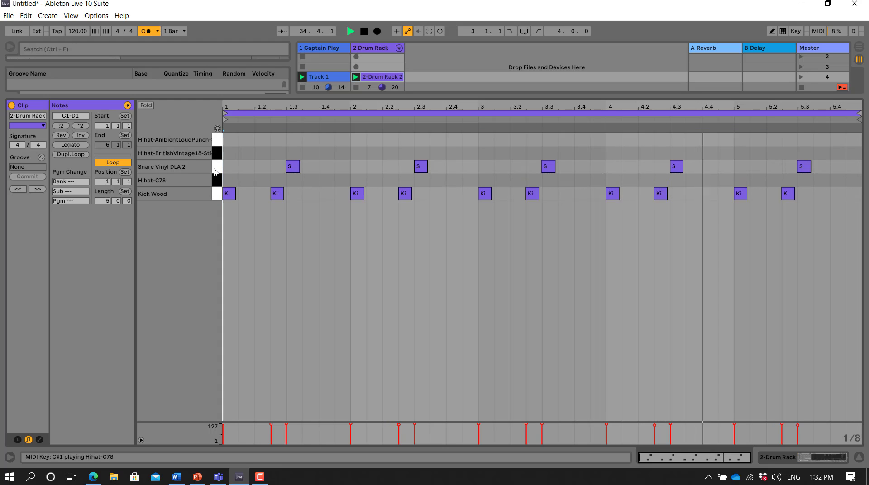
left_click(217, 167)
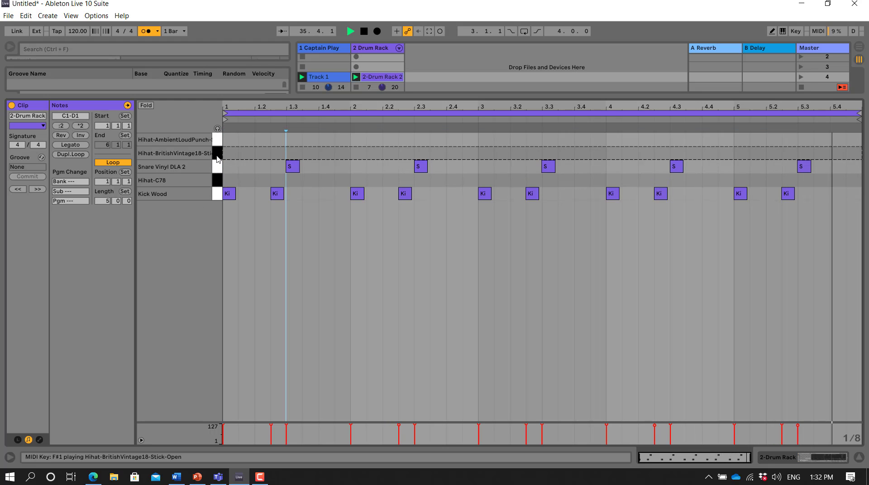
left_click(219, 142)
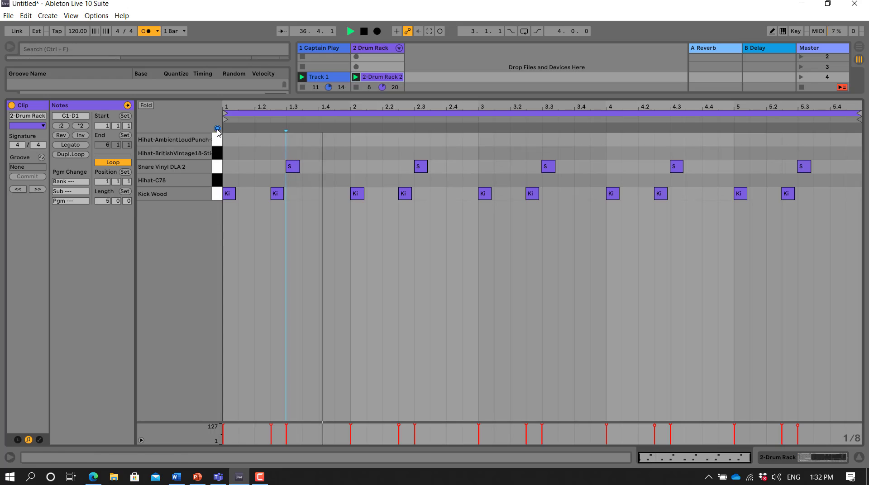
left_click(219, 155)
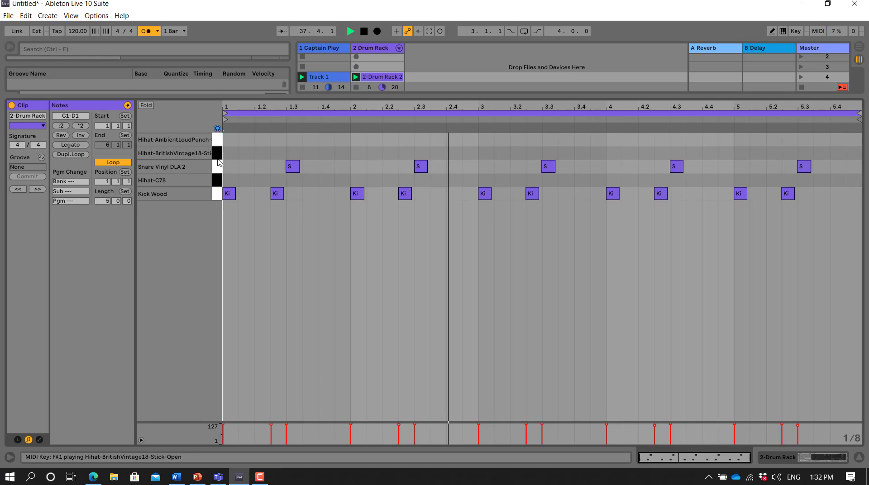
left_click(218, 168)
left_click(219, 181)
Draw a Hihat-C78 pattern across the Drum Rack clip in Draw Mode, with other hi-hat accents at 3 and 5.4 and an extra snare at the end.
right_click(234, 171)
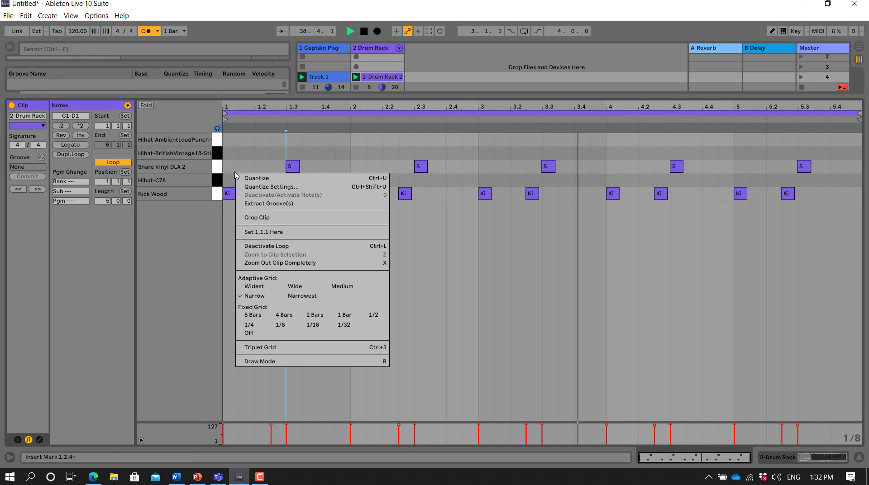
left_click(254, 365)
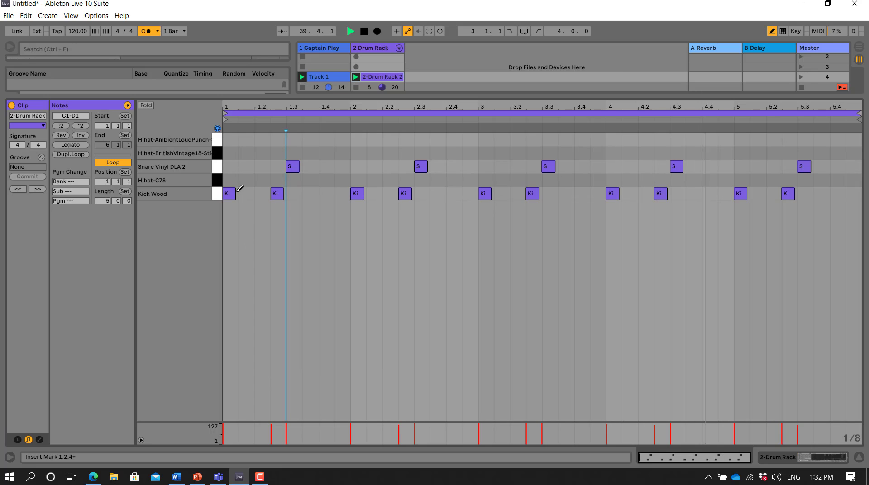
left_click_drag(228, 181, 706, 227)
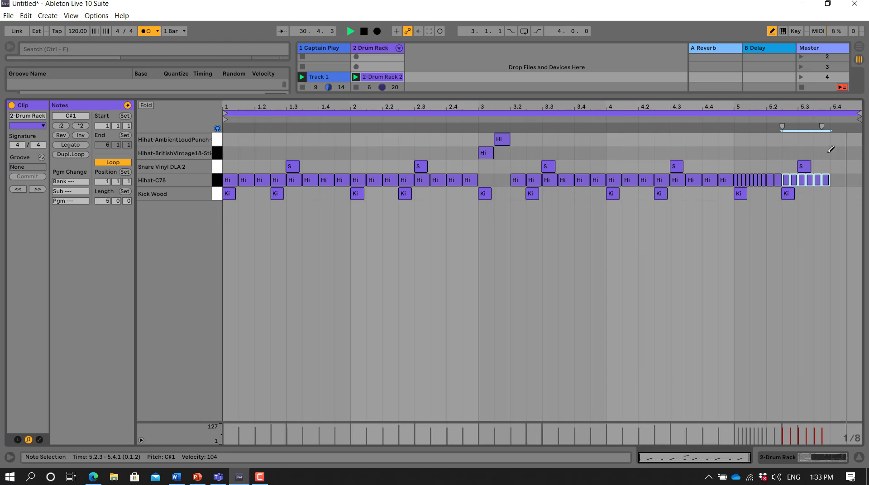
left_click(839, 139)
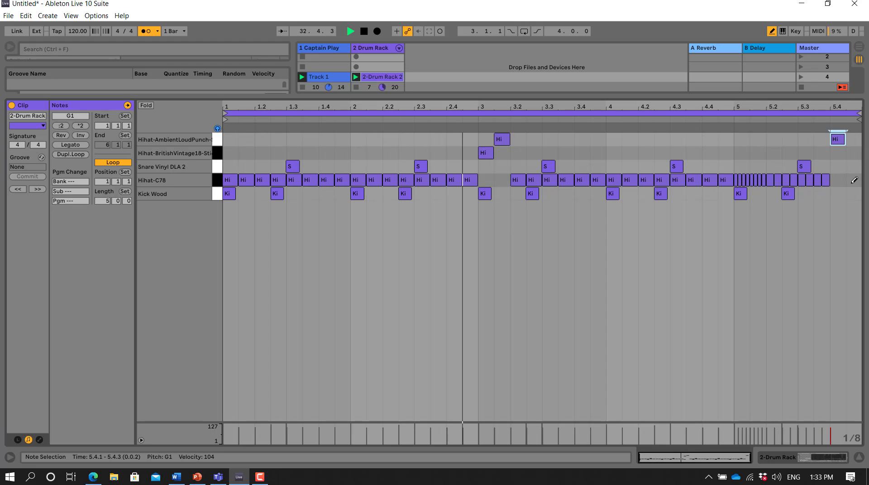
left_click(855, 166)
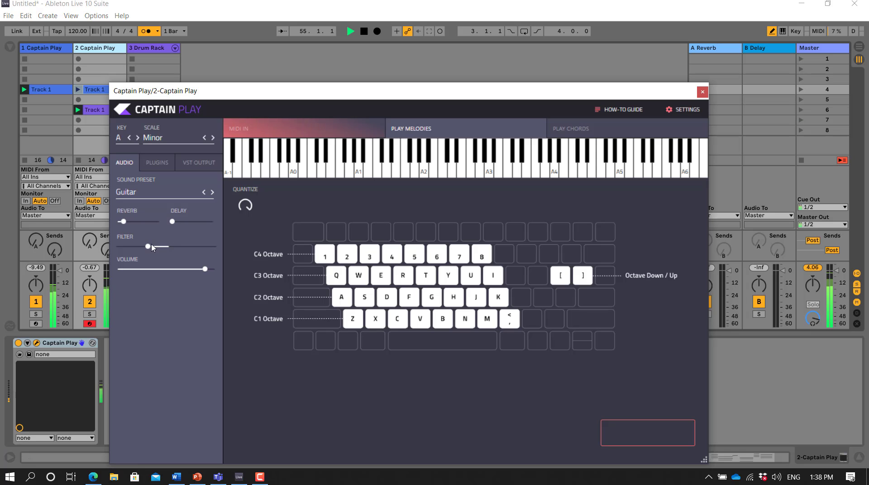
Adjust the reverb and filter of the second Captain Play track's Guitar preset and close the plug-in window.
left_click_drag(130, 227, 137, 231)
left_click_drag(148, 249, 144, 250)
left_click(702, 92)
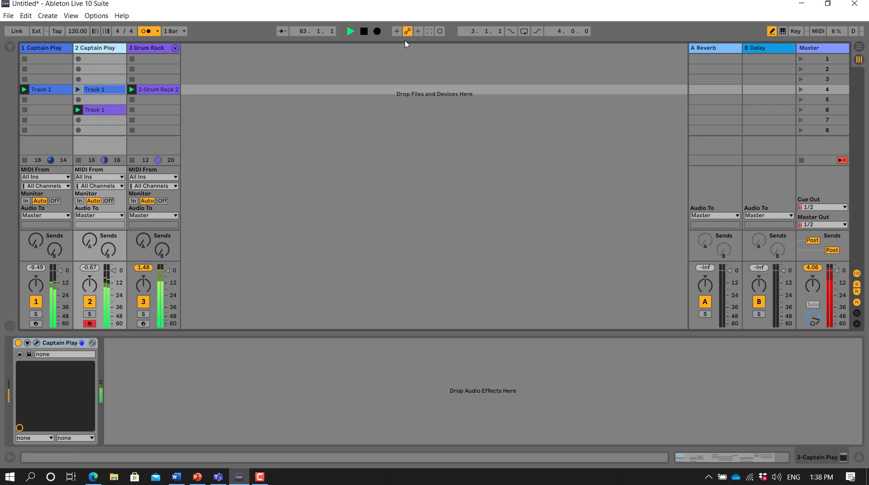
Record the playing session clips of all three tracks into the arrangement for about eight bars.
left_click(378, 32)
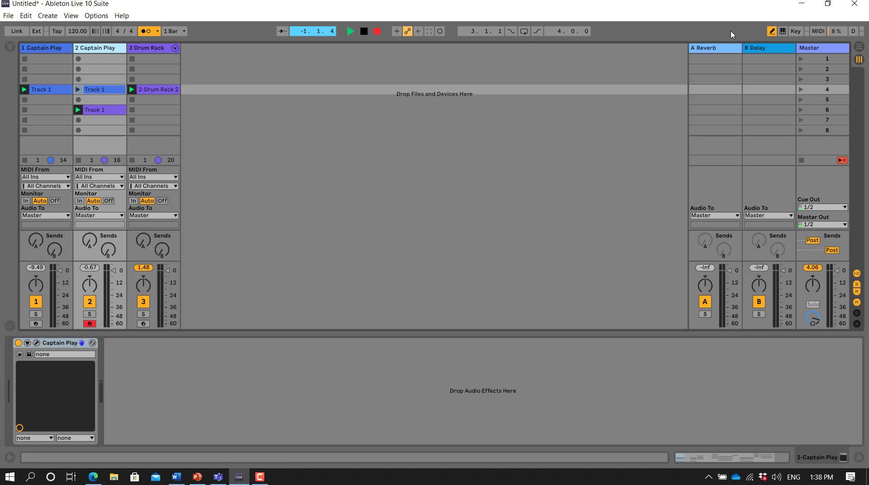
left_click(858, 48)
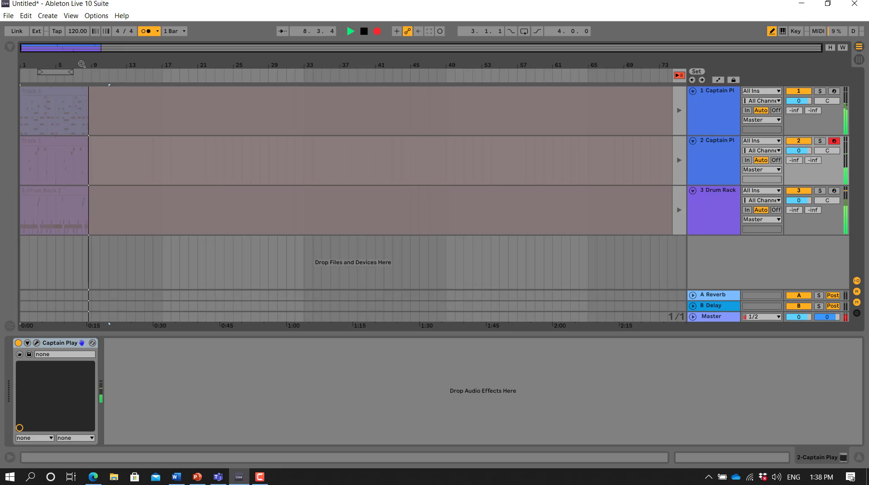
key("space")
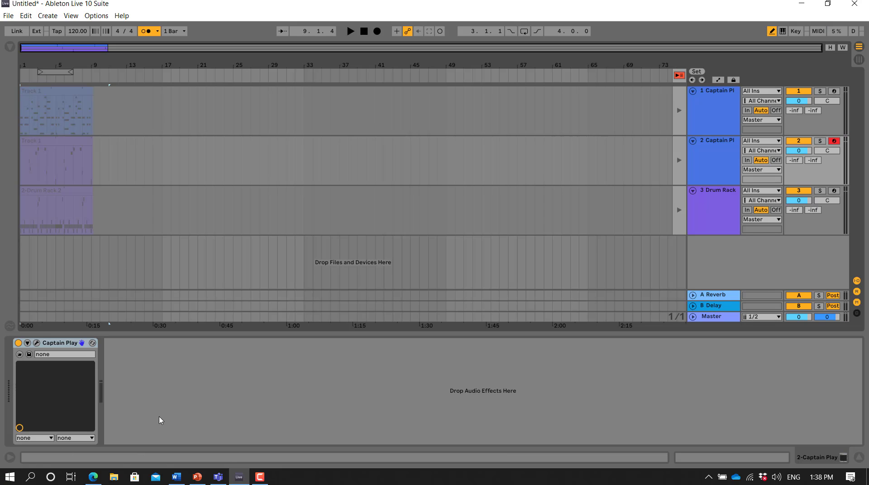
Reactivate the arrangement, play the recorded clips from the start and set the Master track's volume to -4.9 dB.
left_click(679, 75)
key("space")
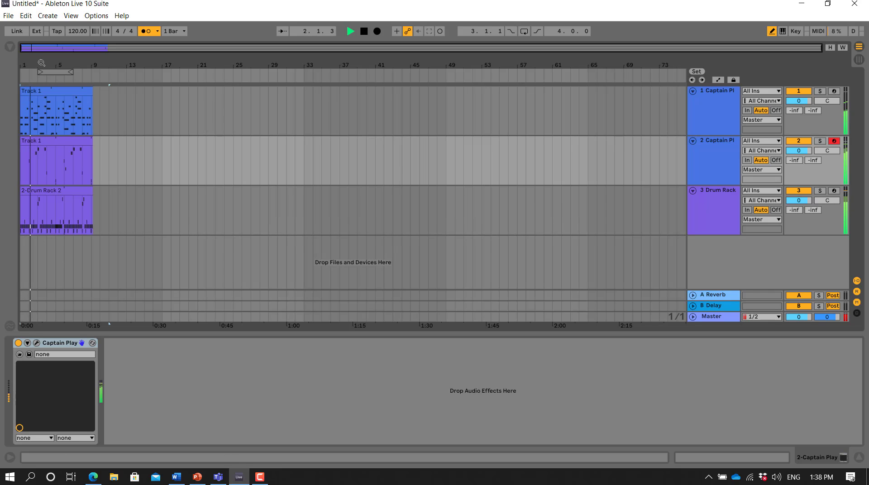
left_click_drag(40, 67, 39, 108)
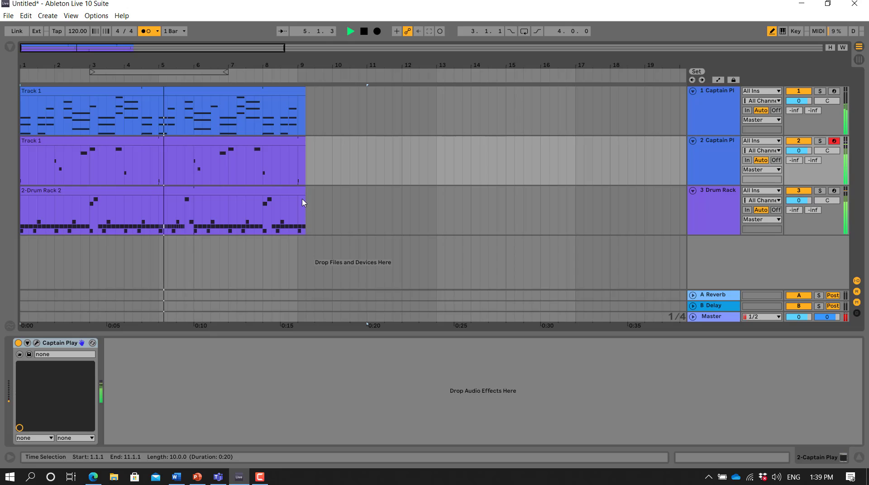
left_click_drag(792, 319, 792, 330)
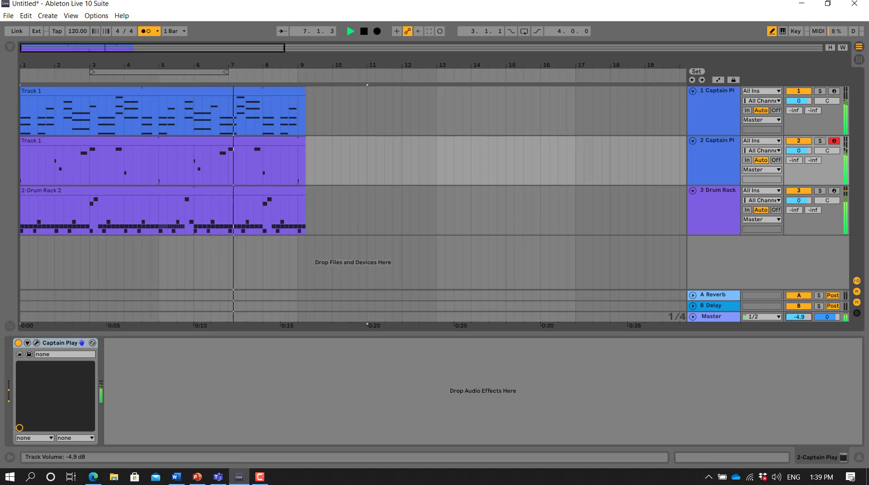